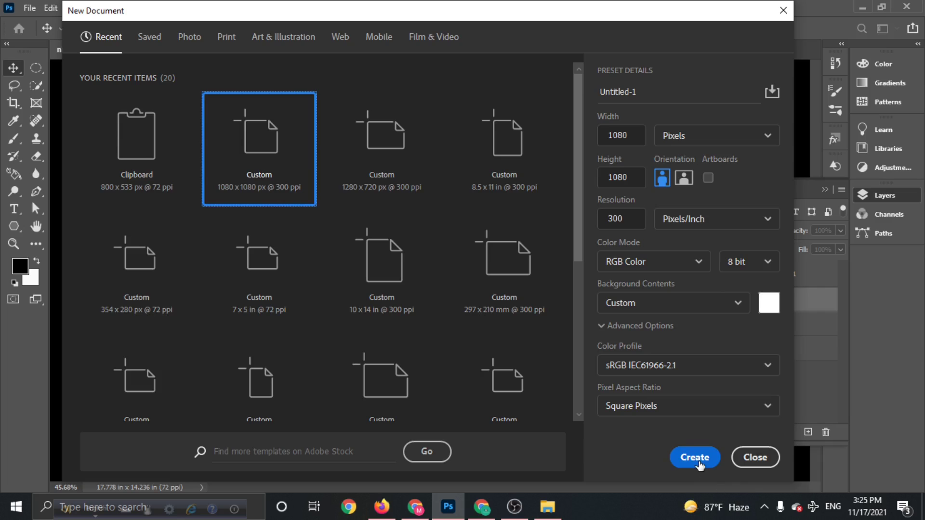
Create a 1080x1080 px document with the night-sky moon-and-tree image placed, then bring up the man-sitting file.
left_click(698, 460)
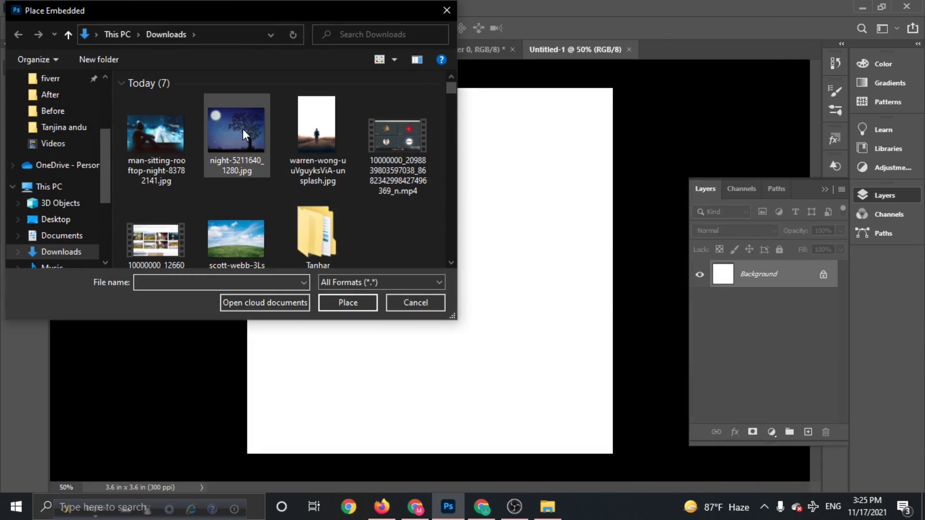
left_click(244, 128)
left_click(348, 302)
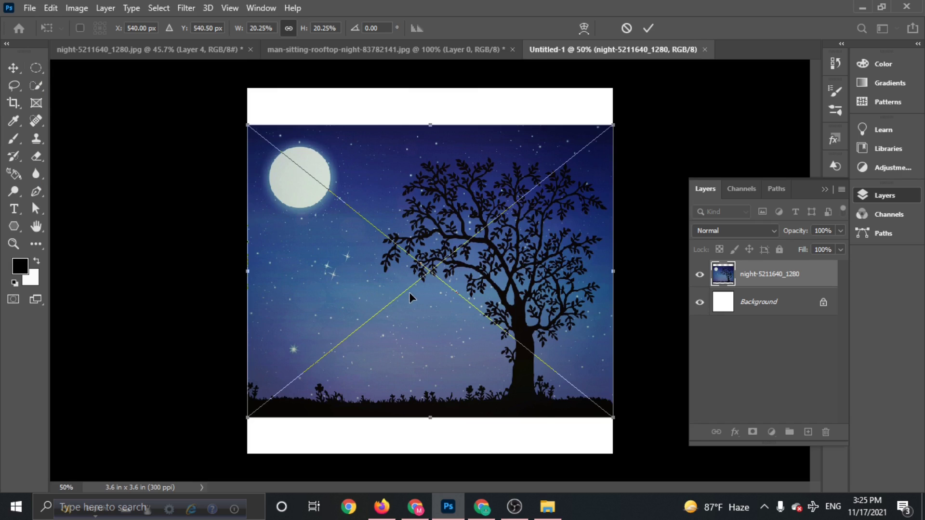
left_click(339, 50)
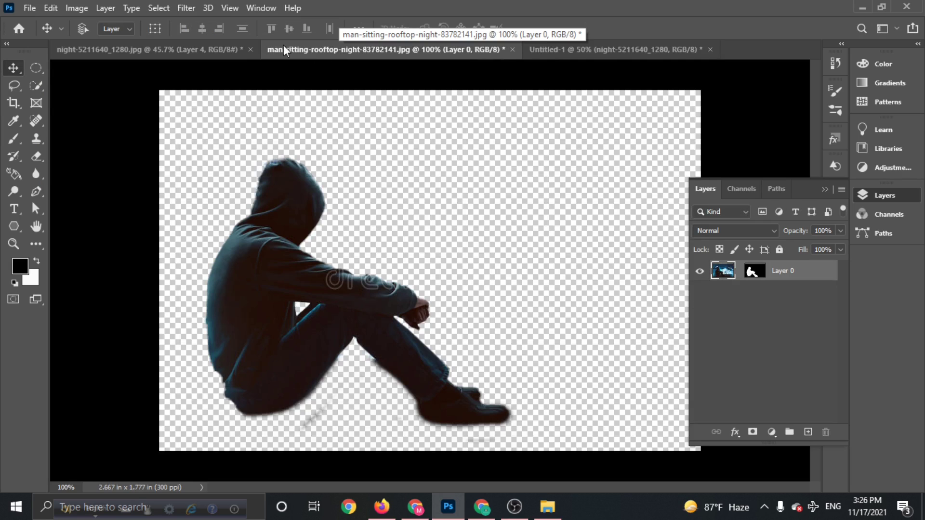
Copy the silhouette layer into the square document and set it beside the tree trunk.
left_click(202, 47)
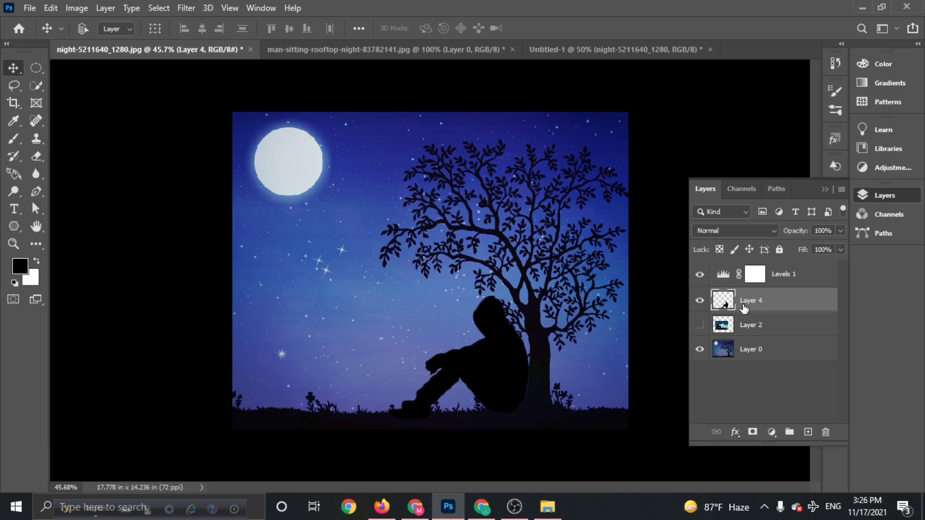
mouse_move(748, 303)
left_mouse_down()
mouse_move(609, 49)
mouse_move(434, 356)
mouse_move(501, 389)
left_mouse_up()
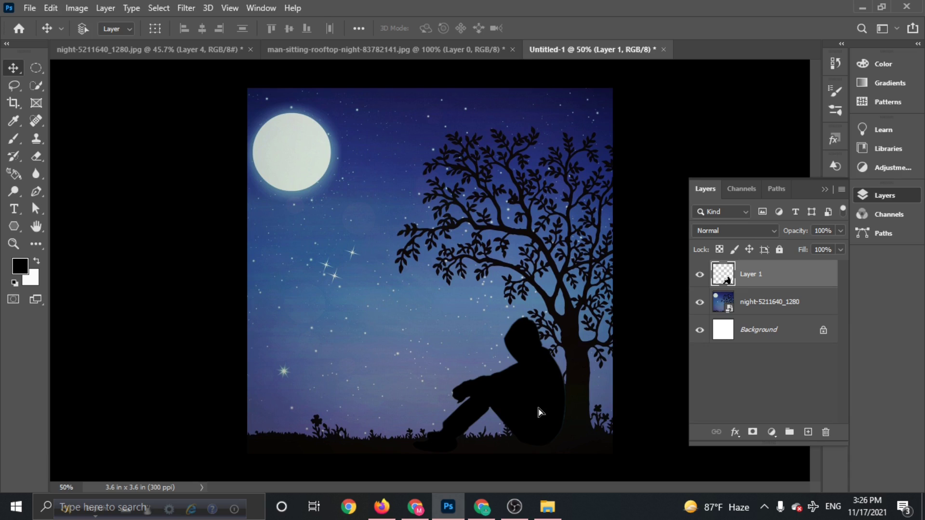
left_click_drag(539, 407, 538, 406)
Shift the night image up and right, and nudge the silhouette against the trunk.
left_click(806, 307)
left_click_drag(475, 290, 481, 290)
left_click(765, 284)
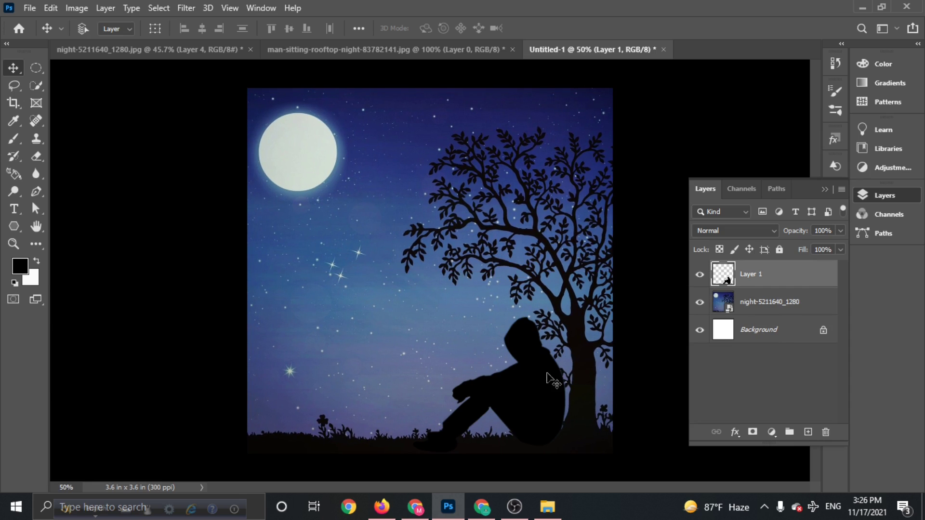
left_click_drag(549, 378, 553, 378)
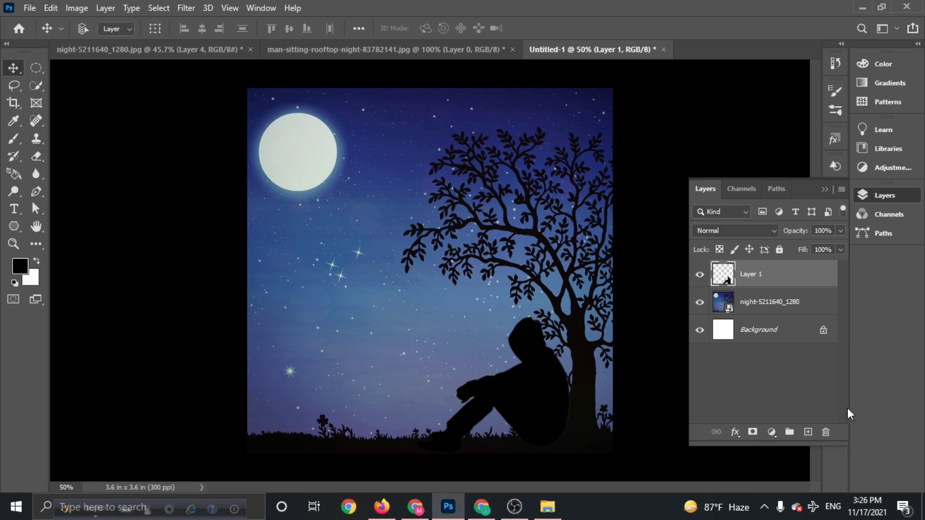
Add a Levels adjustment layer with black input 31 to deepen the night scene's shadows.
left_click(772, 431)
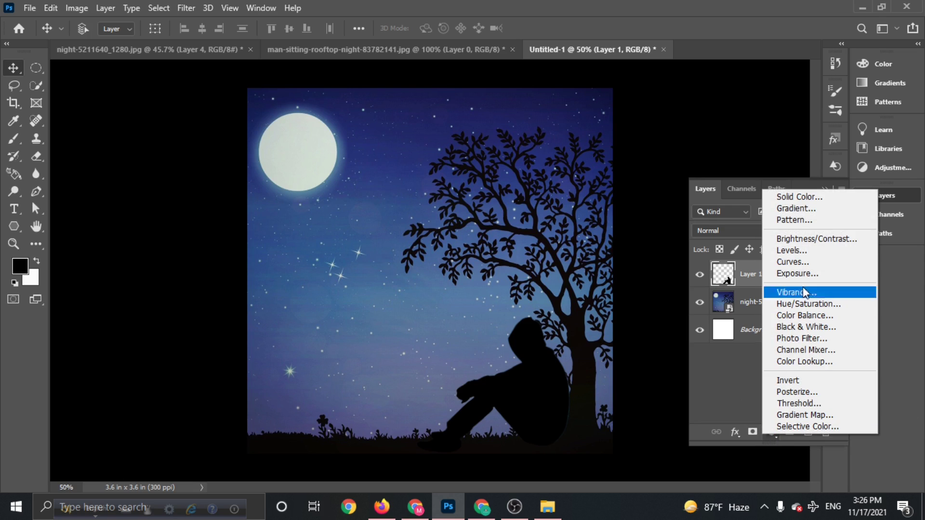
left_click(796, 251)
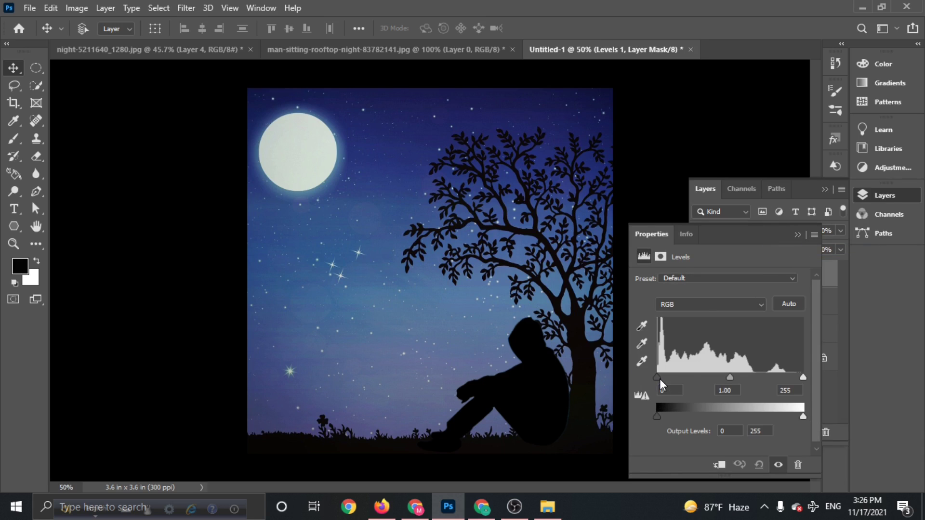
left_click_drag(660, 378, 677, 378)
mouse_move(738, 376)
left_mouse_down()
mouse_move(716, 378)
mouse_move(739, 378)
left_mouse_up()
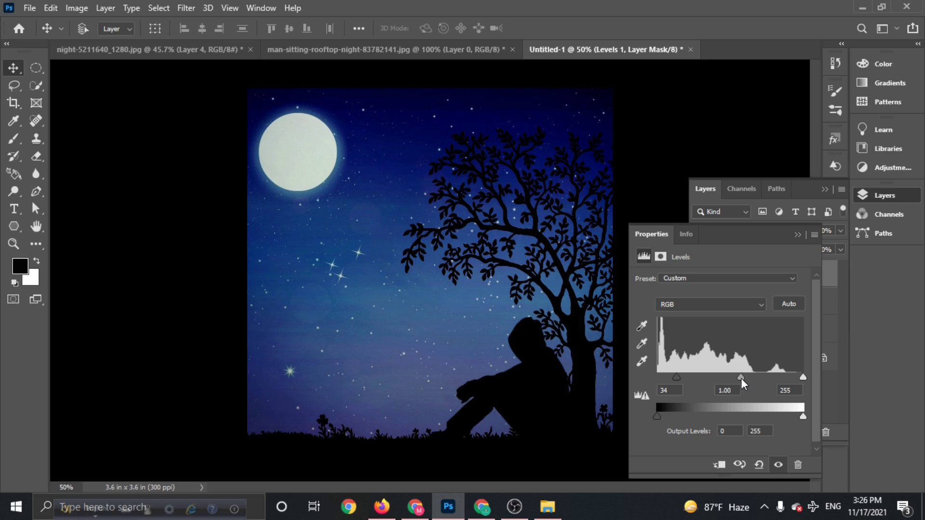
left_click_drag(681, 379, 675, 378)
left_click(796, 236)
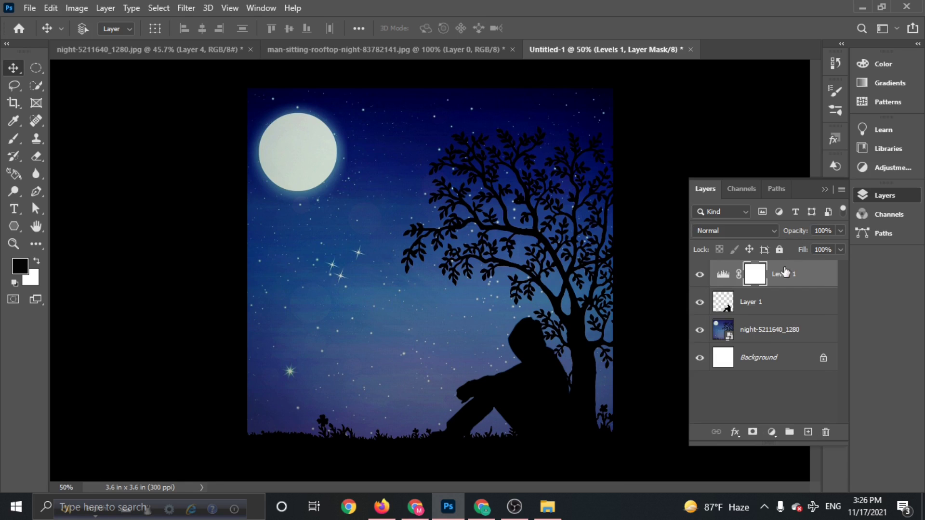
left_click(759, 311)
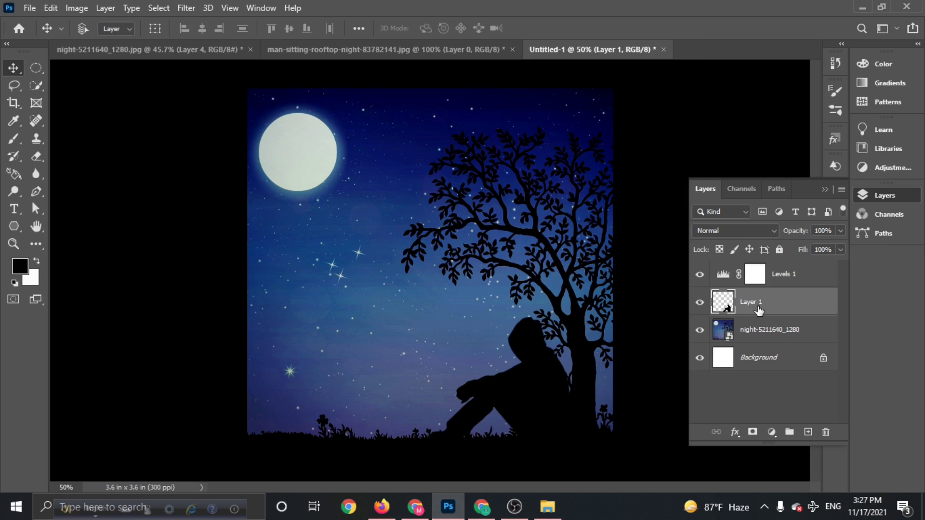
left_click(773, 285)
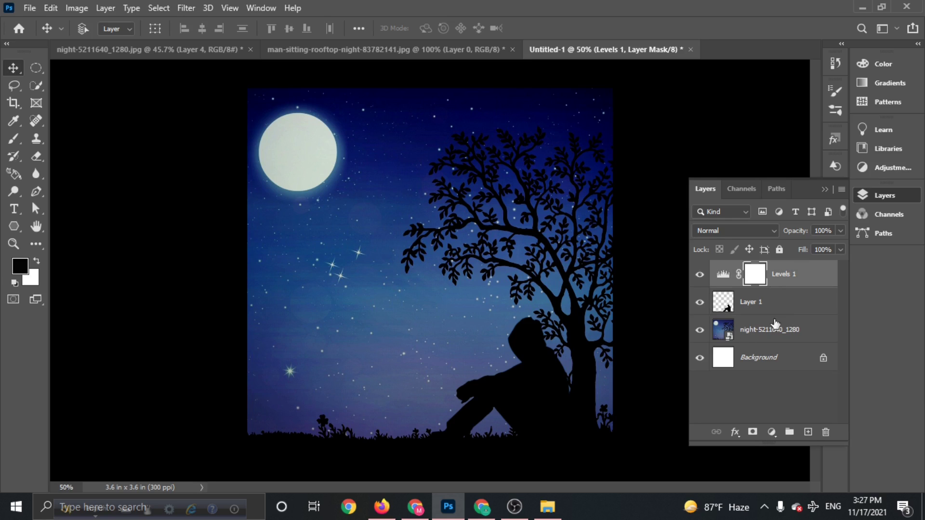
Add a small 'm' text layer in the sky set in MahouaMJ, then reopen it for editing.
left_click(809, 432)
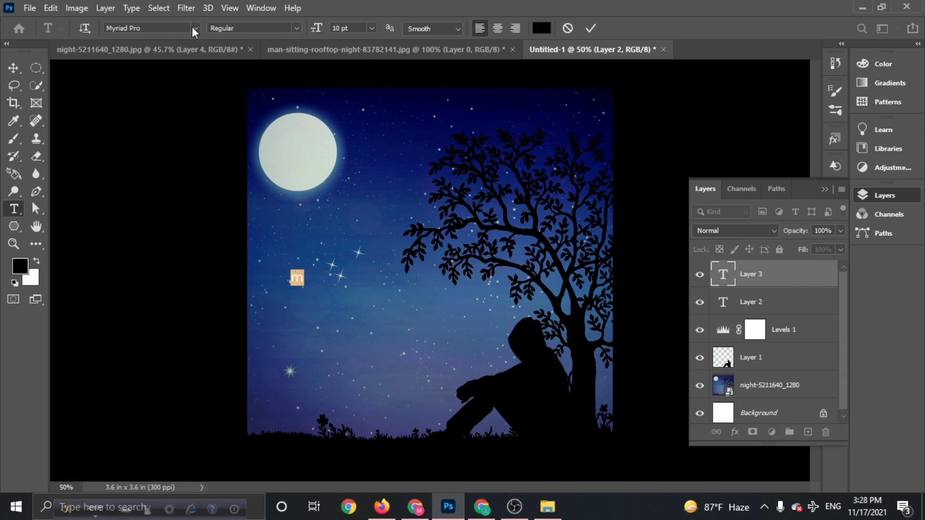
left_click(196, 28)
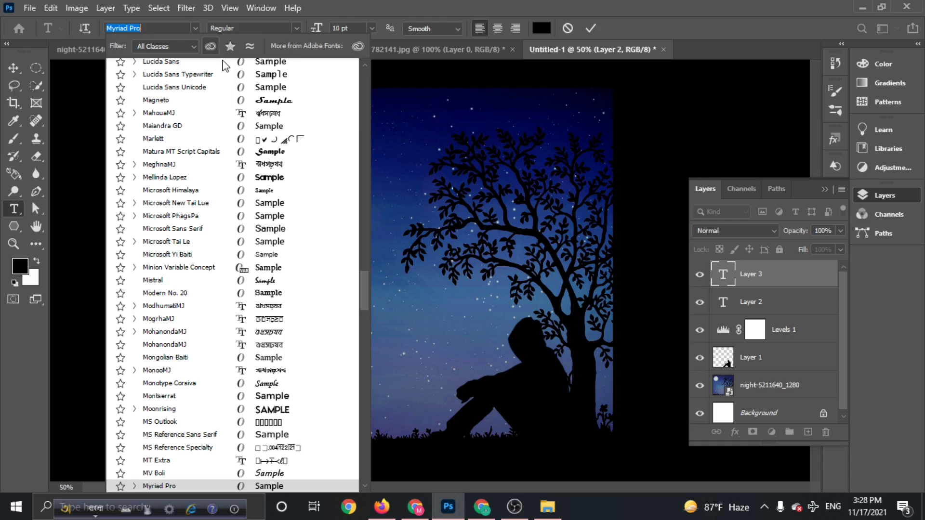
left_click(265, 114)
left_click(15, 70)
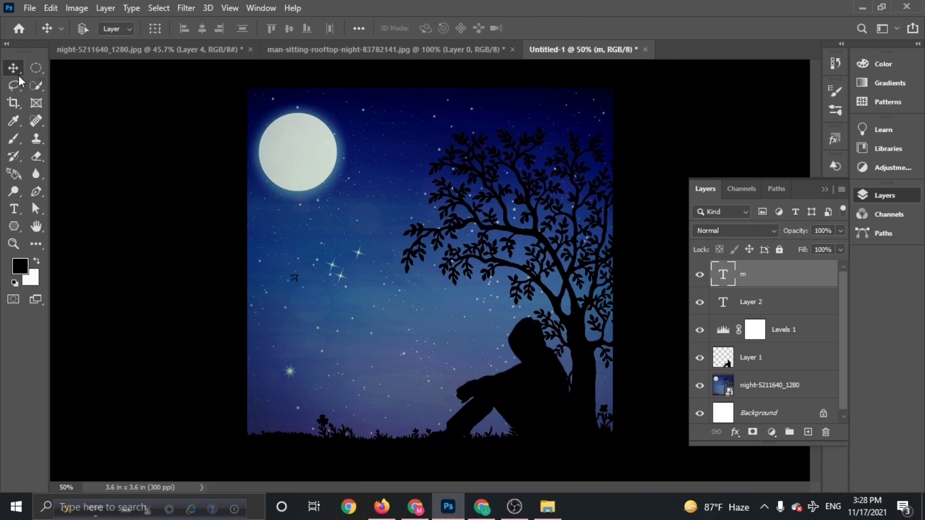
key("t")
double_click(295, 278)
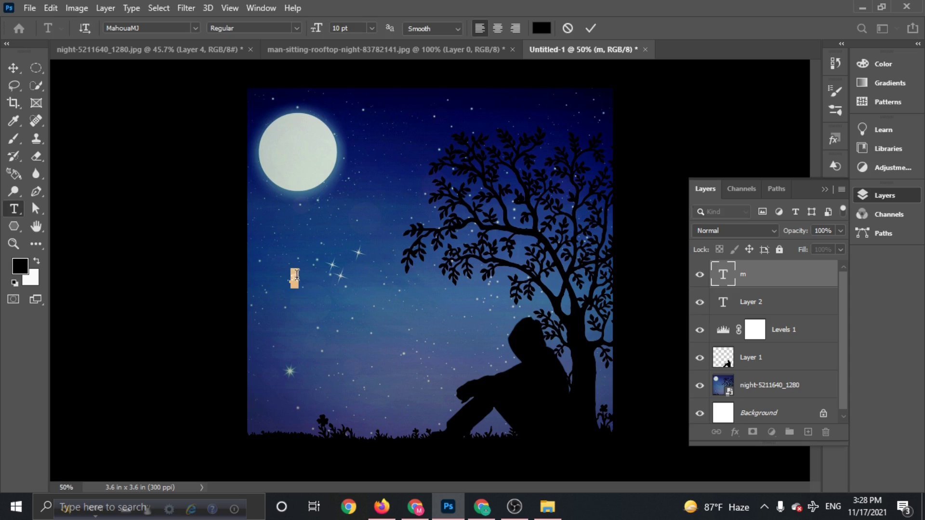
Colour the sky glyph bright yellow-green (ccff00).
left_click(538, 33)
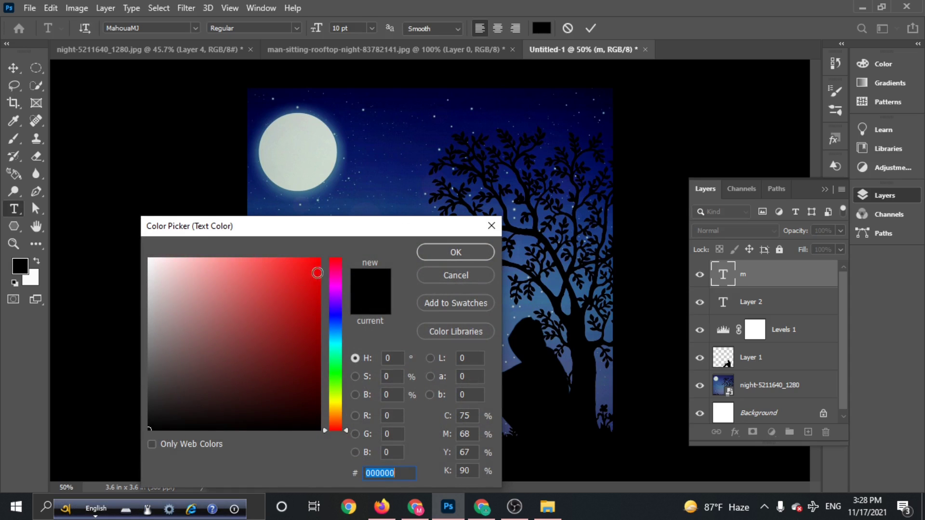
left_click(340, 397)
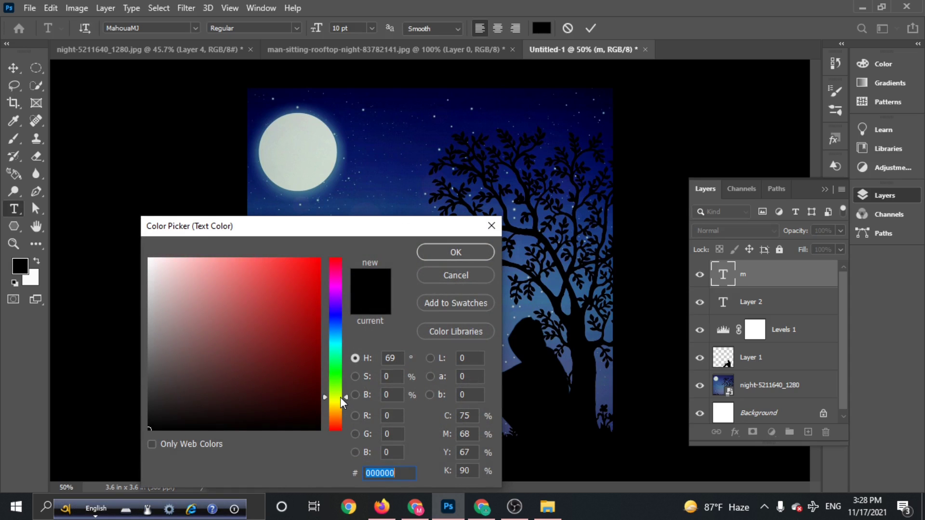
left_click(320, 259)
left_click(456, 252)
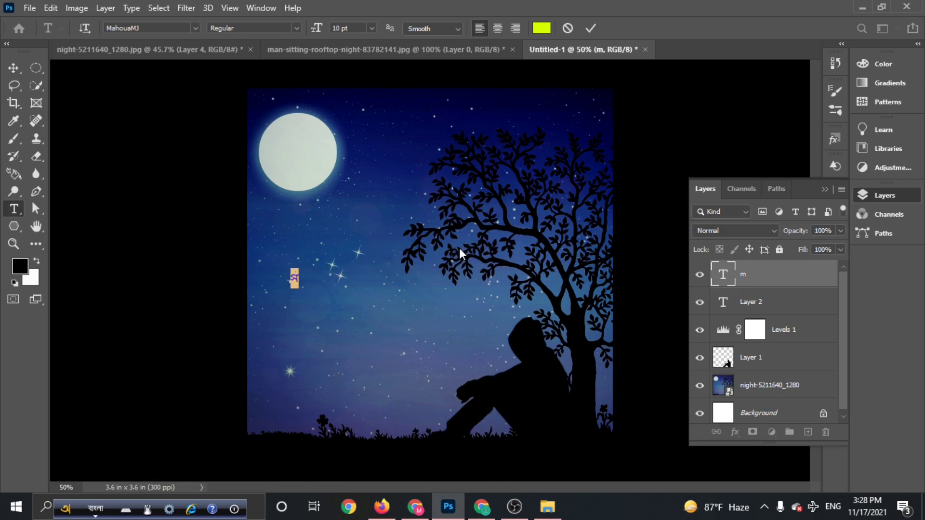
Enlarge the yellow glyph to 24 pt and commit it.
left_click(374, 29)
left_click(353, 150)
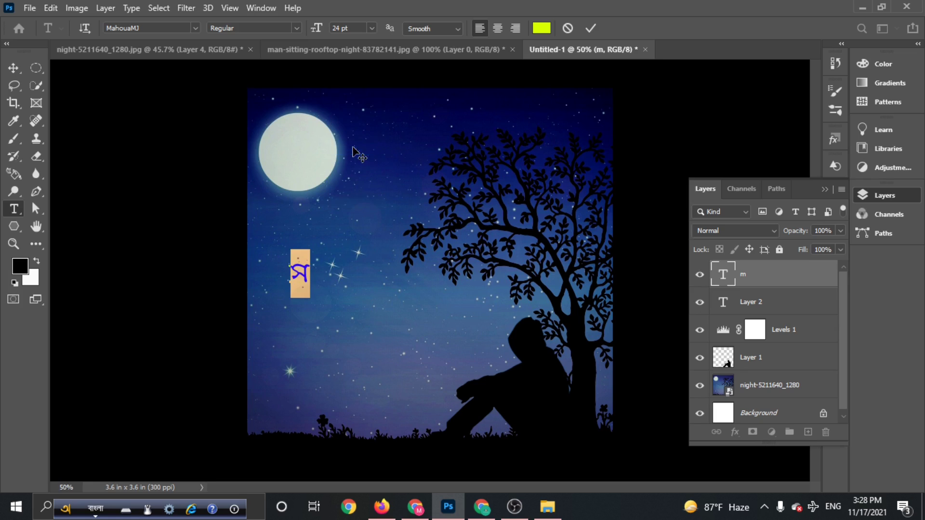
left_click(13, 68)
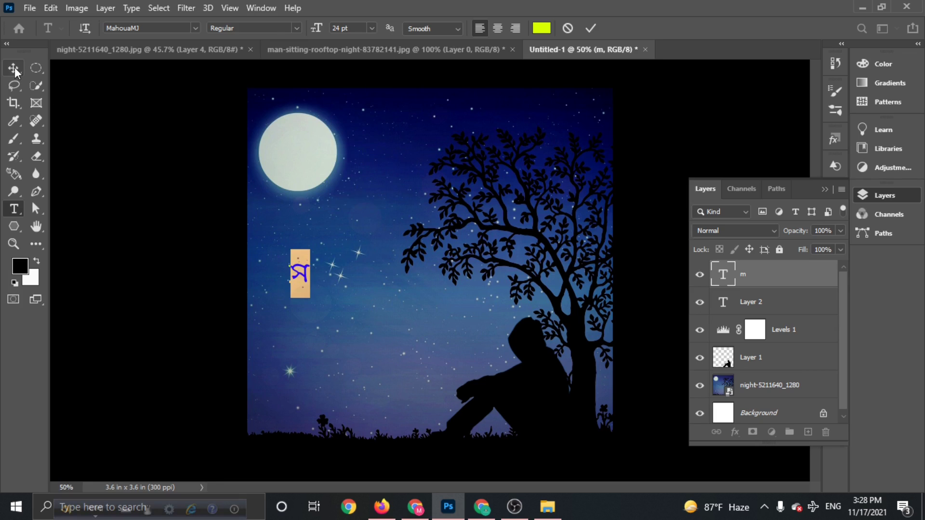
Start the Bengali line with একা using Avro phonetic input.
double_click(304, 276)
type("ee")
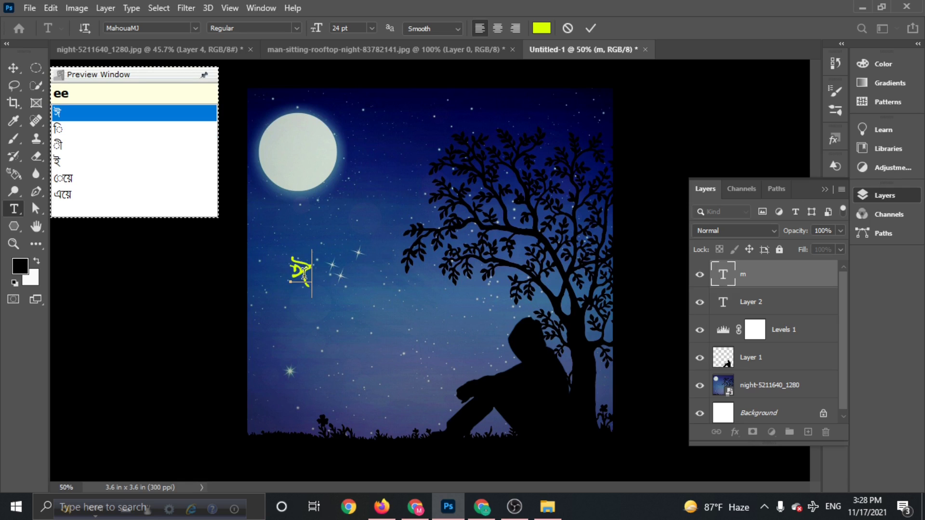
key("BackSpace")
key("BackSpace")
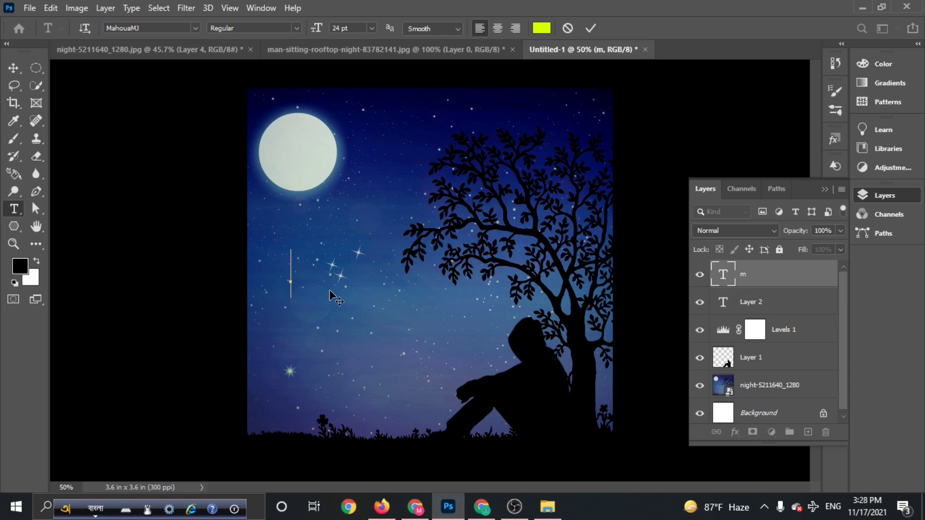
type("e")
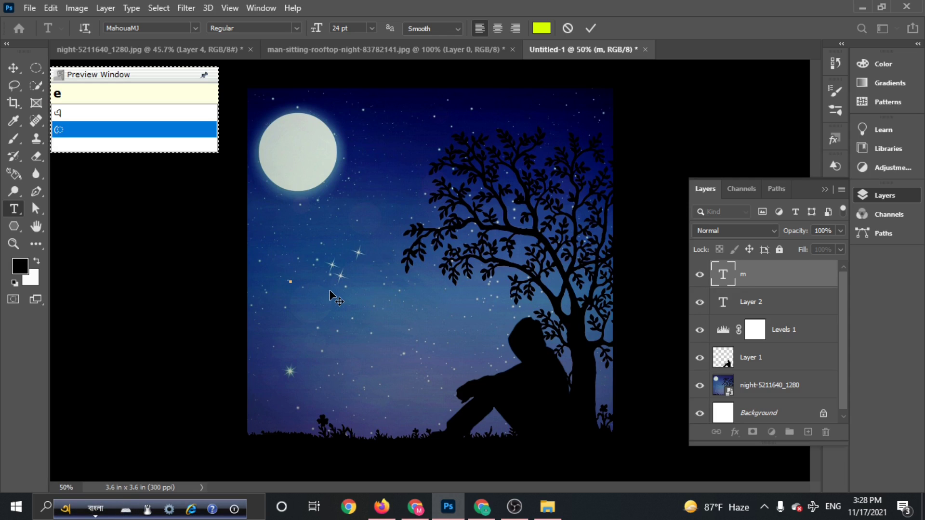
key("space")
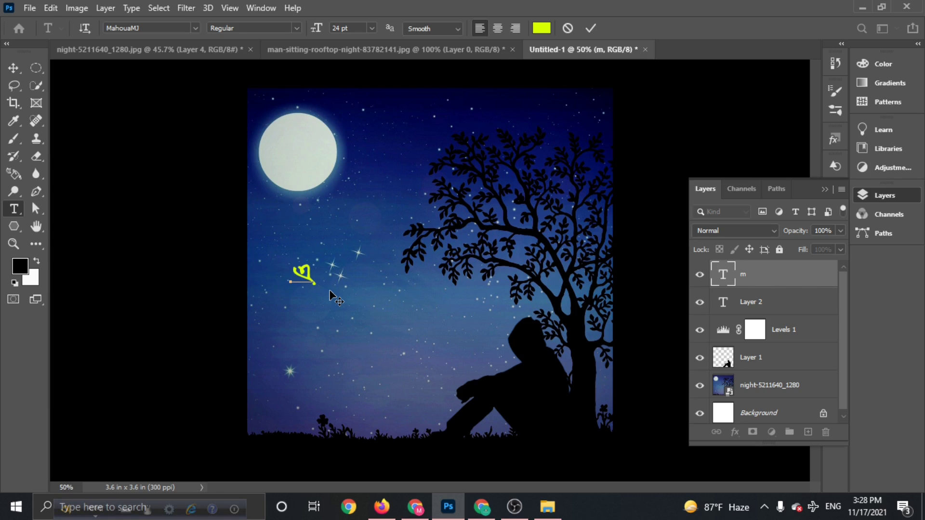
type("k")
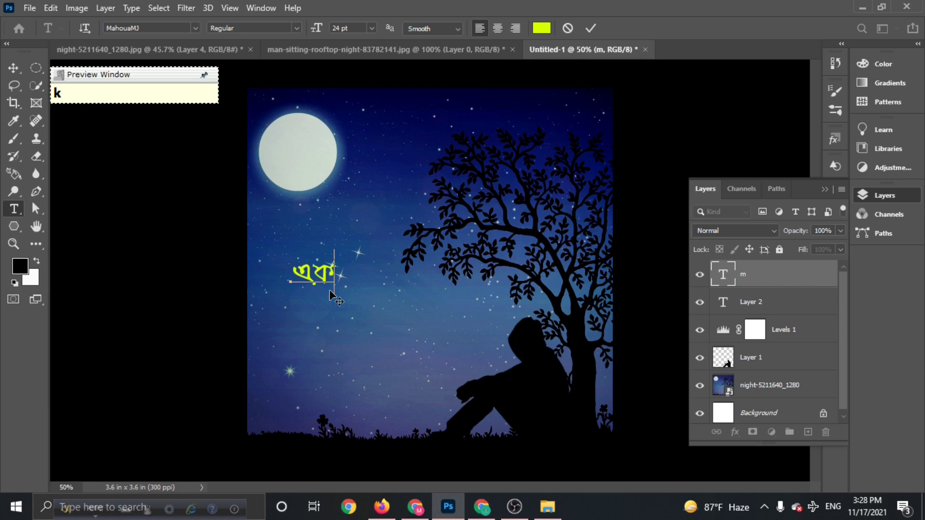
type("a")
key("space")
Complete the line with থাকতে পারা হচ্ছে একটি যোগ্যতা and select all its text.
type("tt")
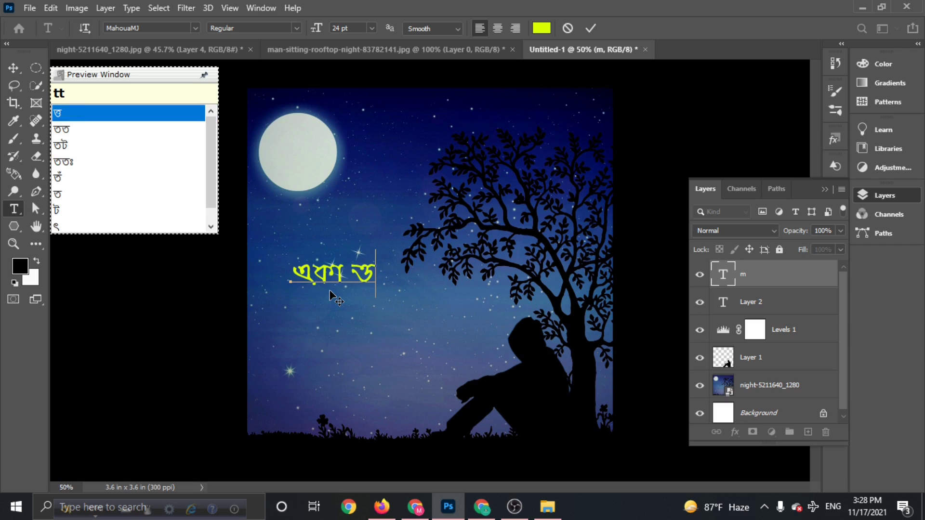
key("BackSpace")
type("h")
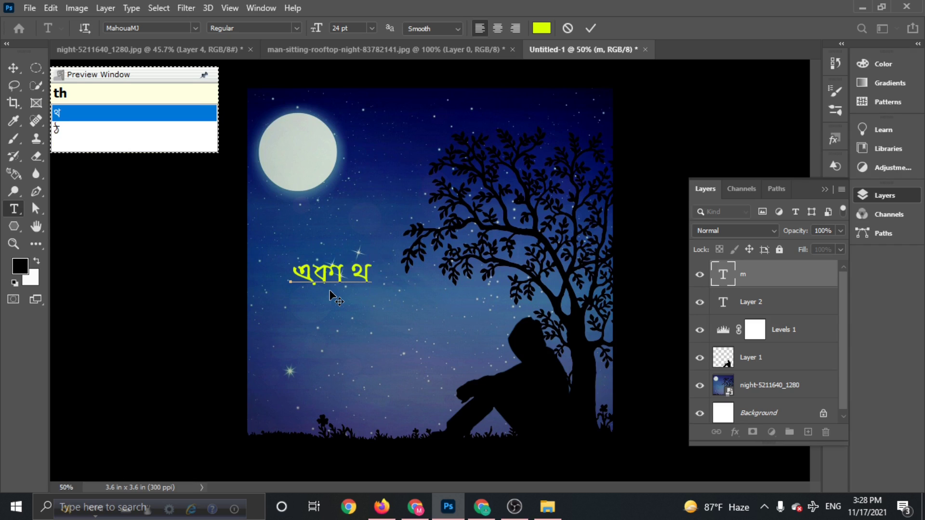
type("aktte")
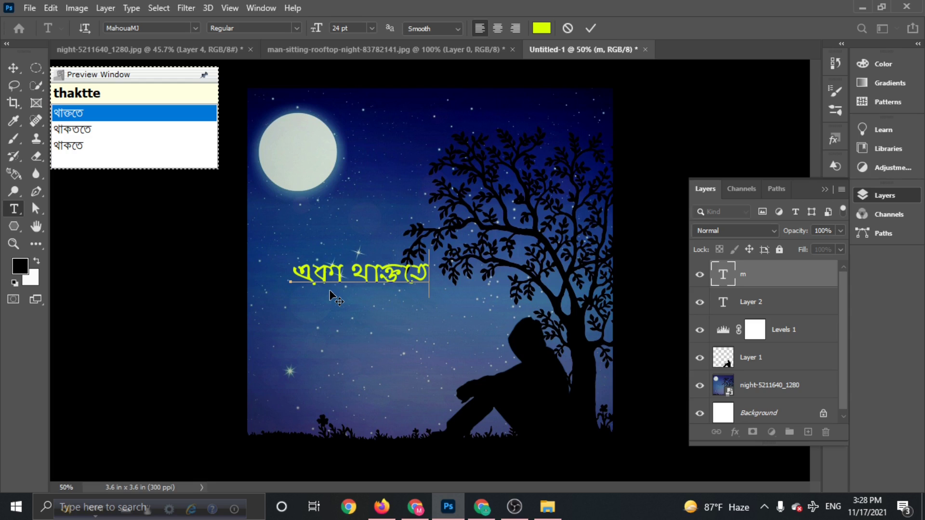
key("Down")
key("Down")
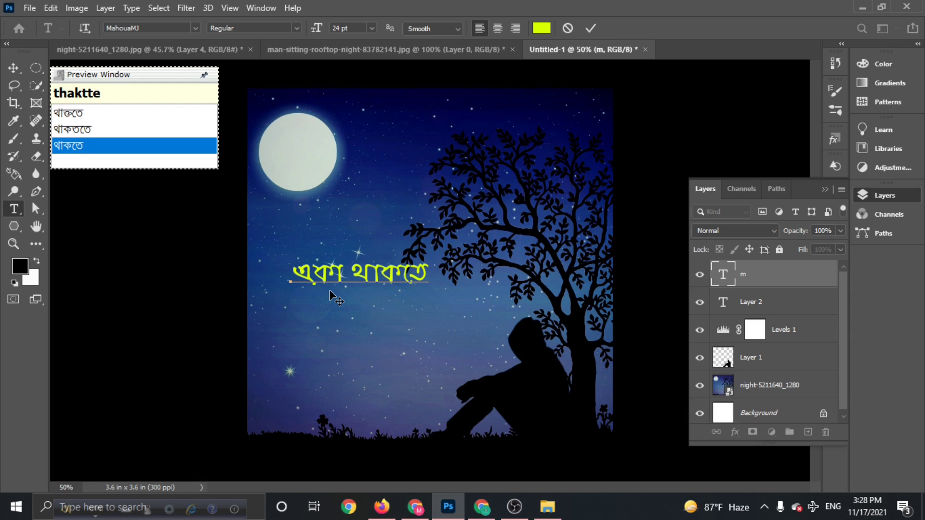
key("space")
type("p")
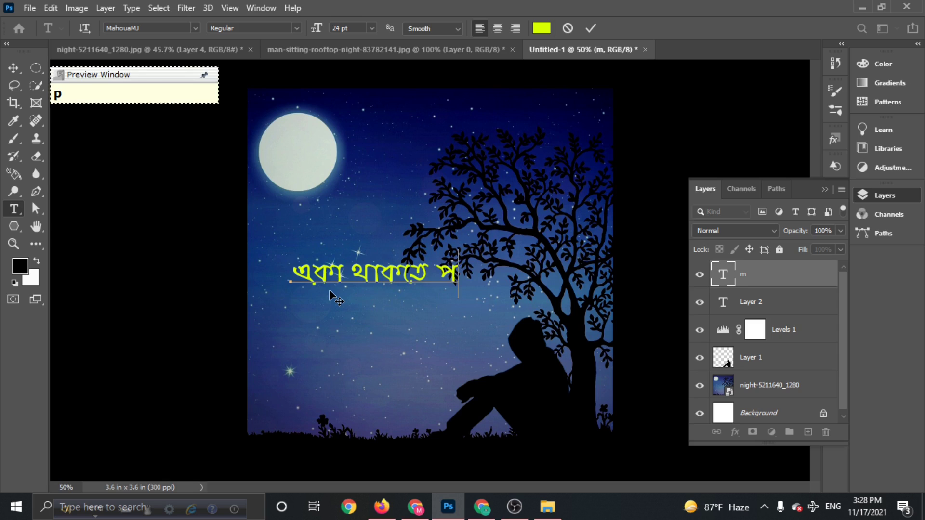
type("ara")
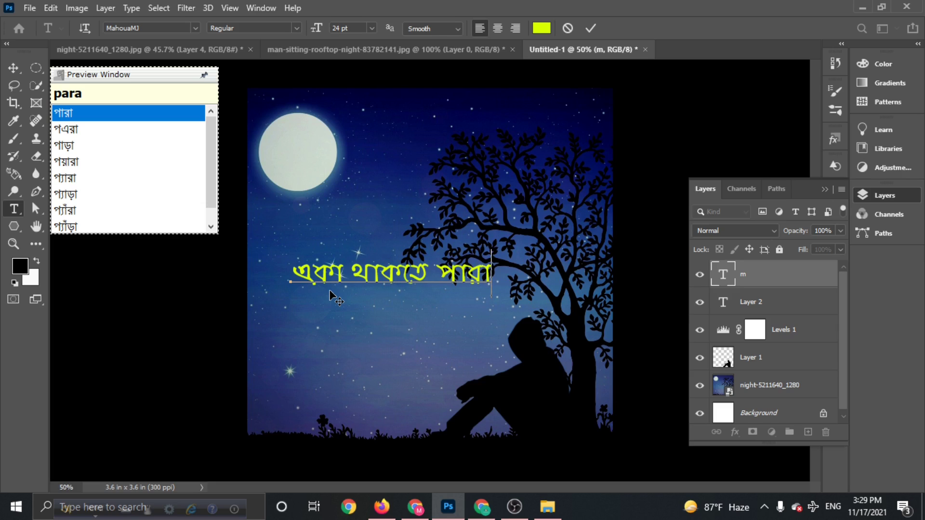
key("space")
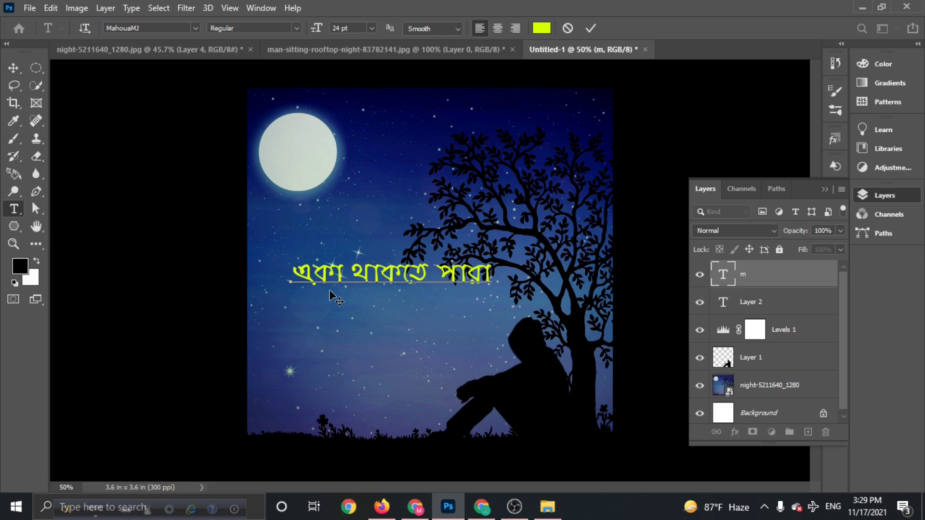
type("হচ্ছে একটি যোগ্যতা")
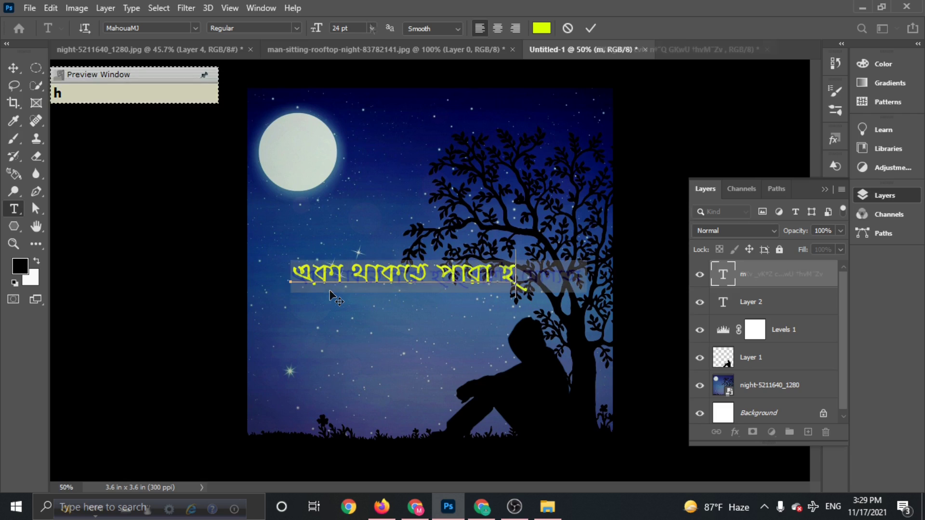
key("ctrl+a")
left_click(371, 28)
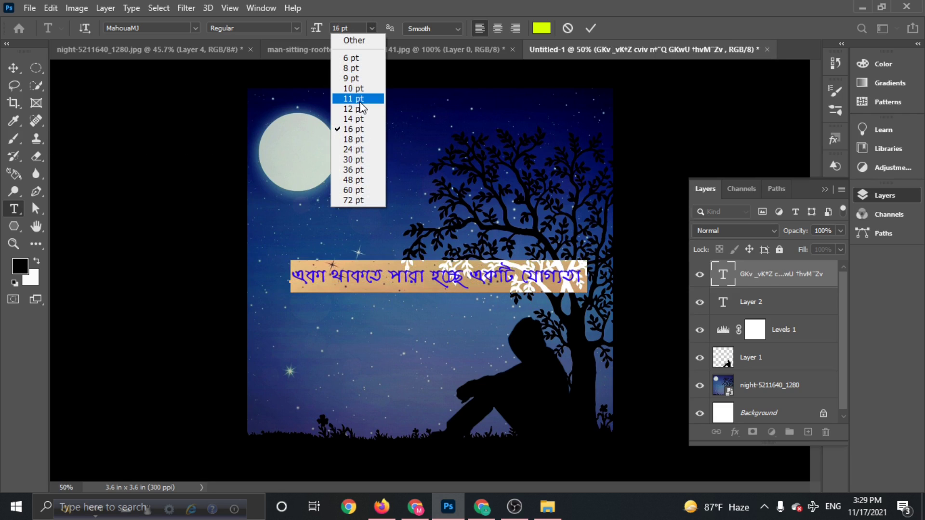
Shrink the yellow line to 11 pt and move it left and down.
left_click(361, 99)
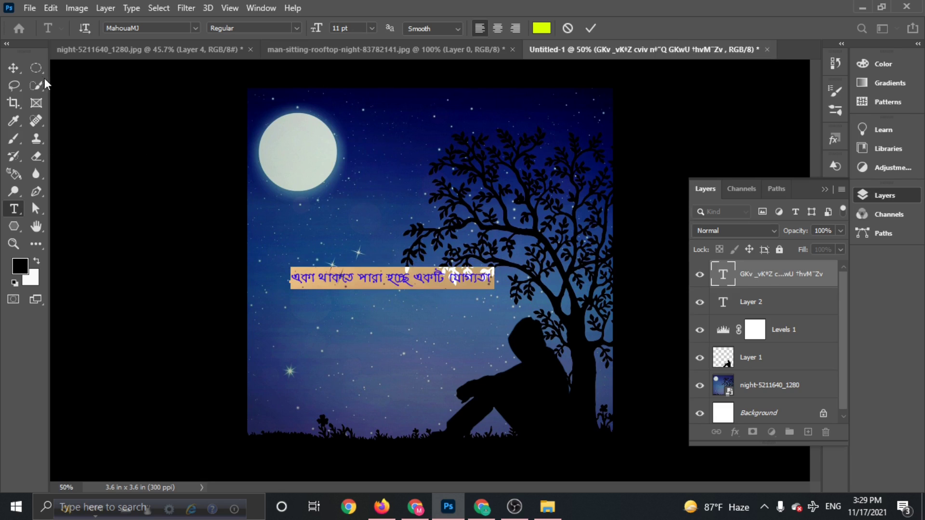
left_click(13, 68)
mouse_move(436, 284)
left_mouse_down()
mouse_move(399, 299)
mouse_move(407, 302)
left_mouse_up()
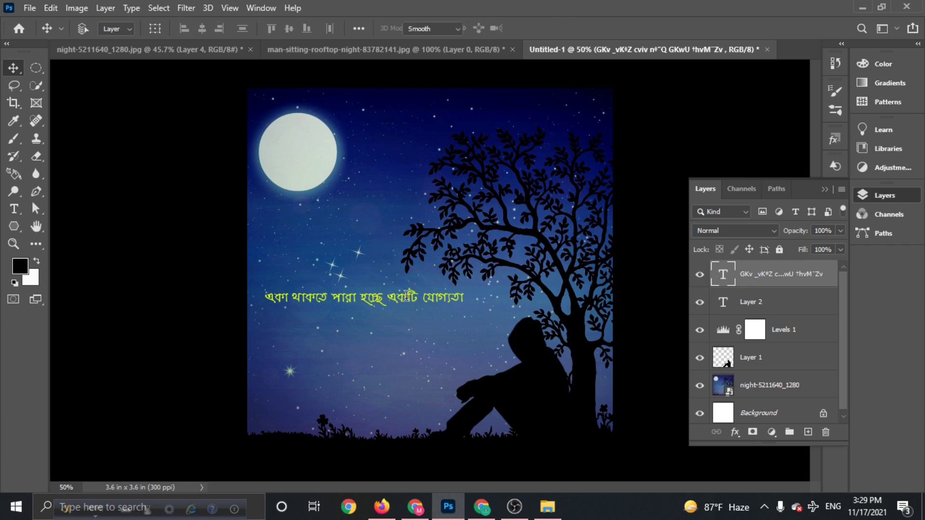
Make the yellow Bengali line Bold.
double_click(407, 301)
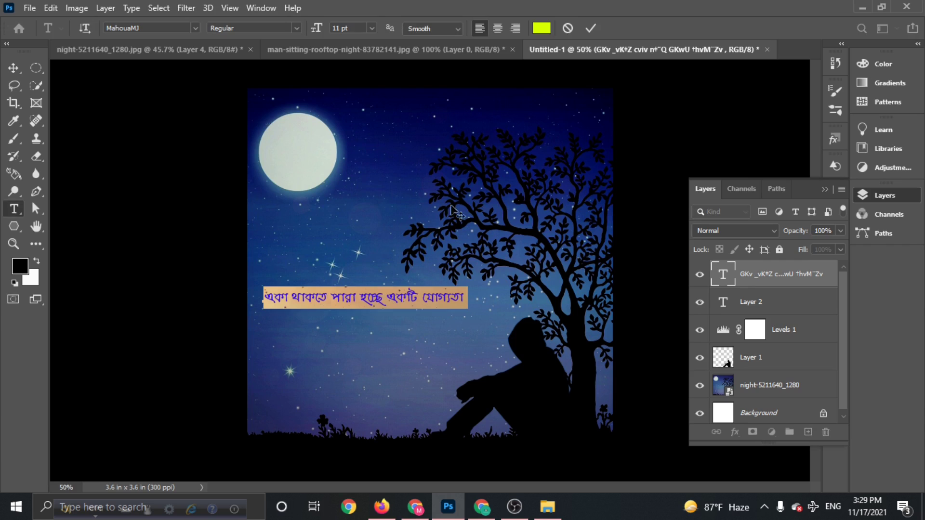
left_click(297, 28)
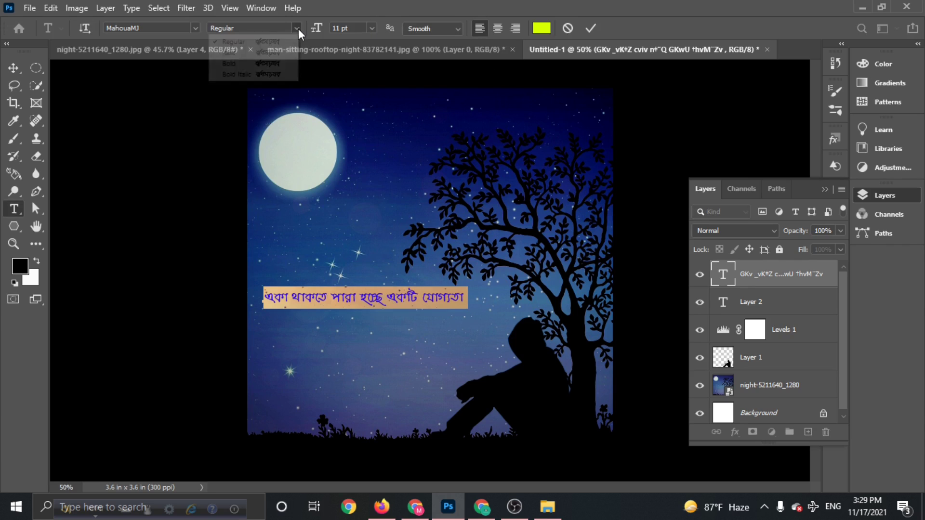
left_click(270, 64)
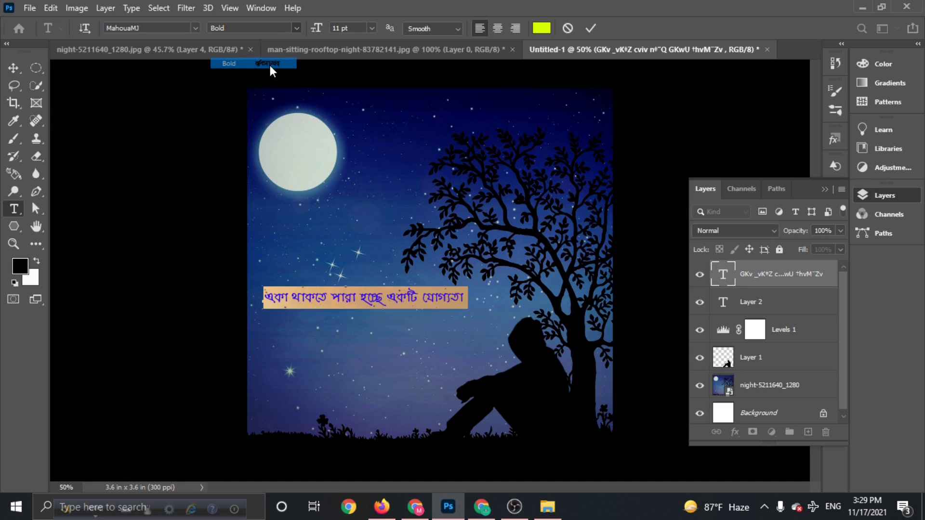
left_click(10, 67)
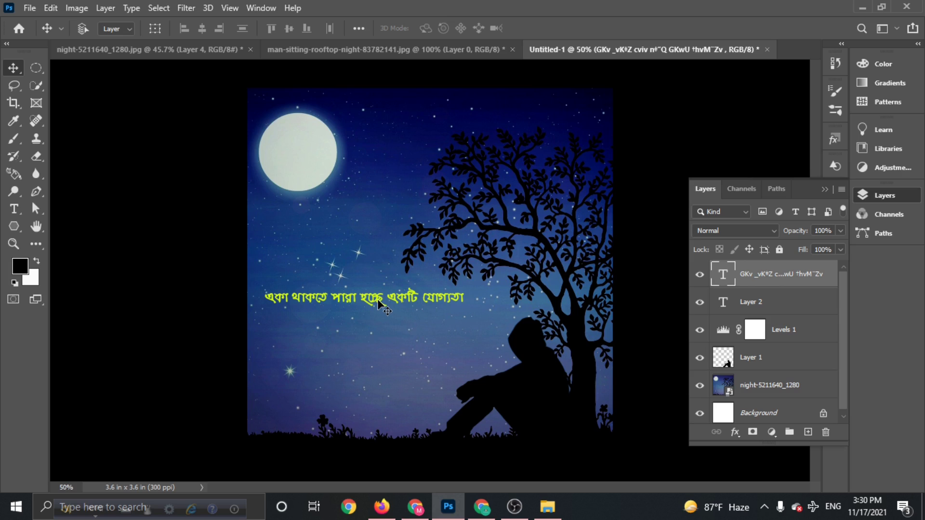
Duplicate the line below itself and retype it as কেননা সবাই একা থাকতে পারেনা।.
left_click_drag(378, 301, 380, 321)
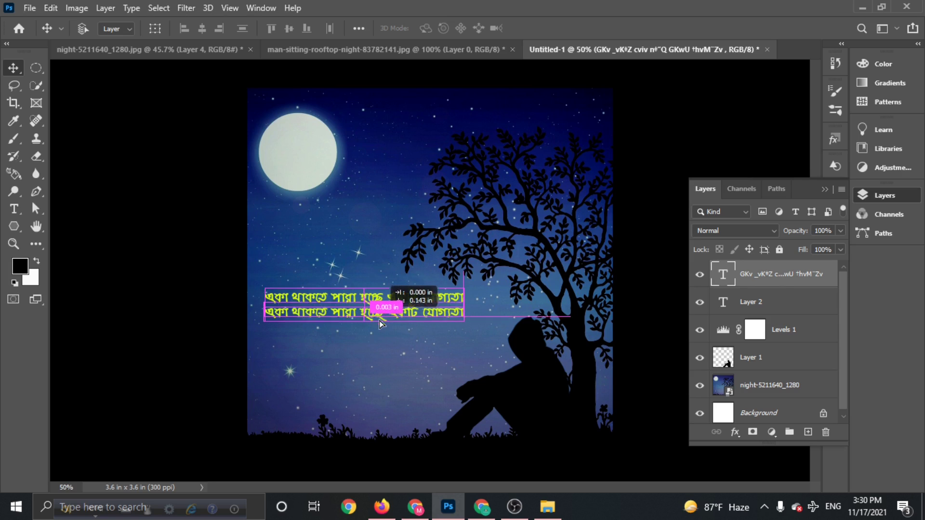
double_click(380, 318)
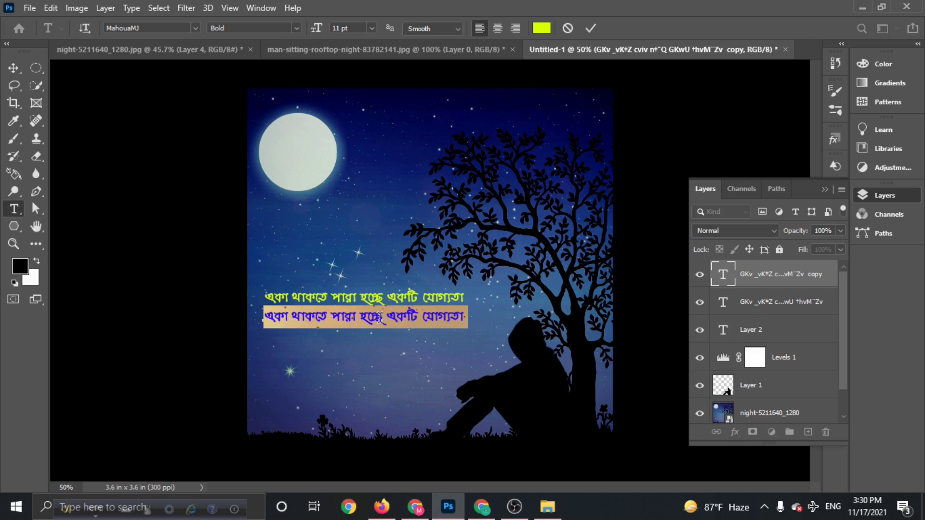
type("k")
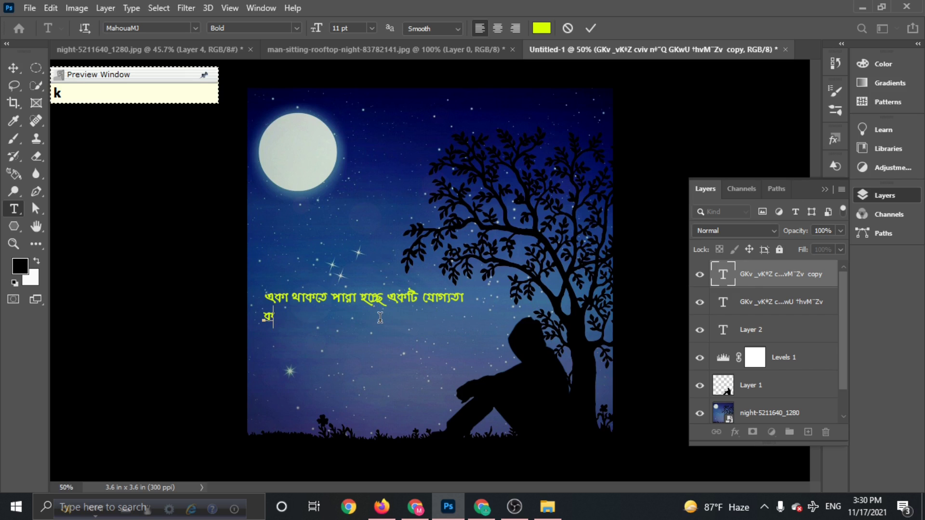
type("en")
type("ona sobai eka thakte parena.")
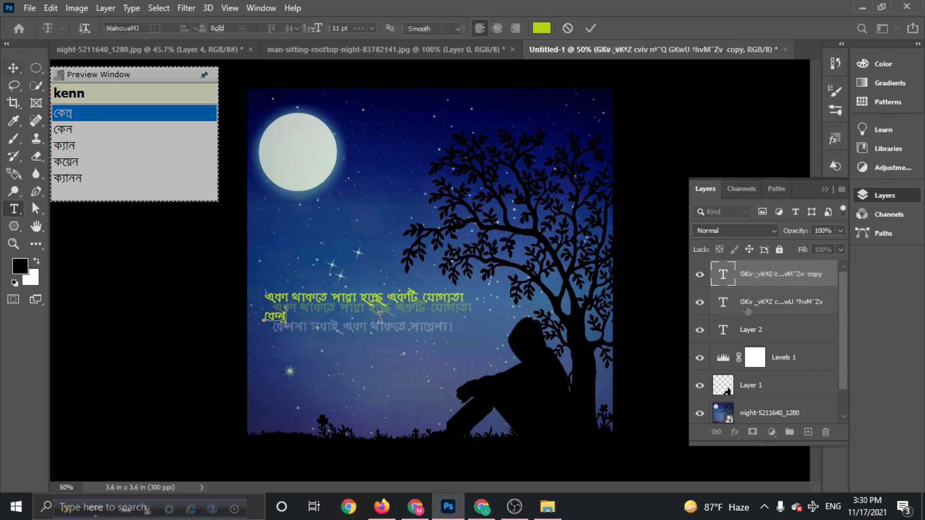
key("ctrl+Return")
Centre-align the second line under the first and move both lines slightly lower.
key("v")
left_click(202, 26)
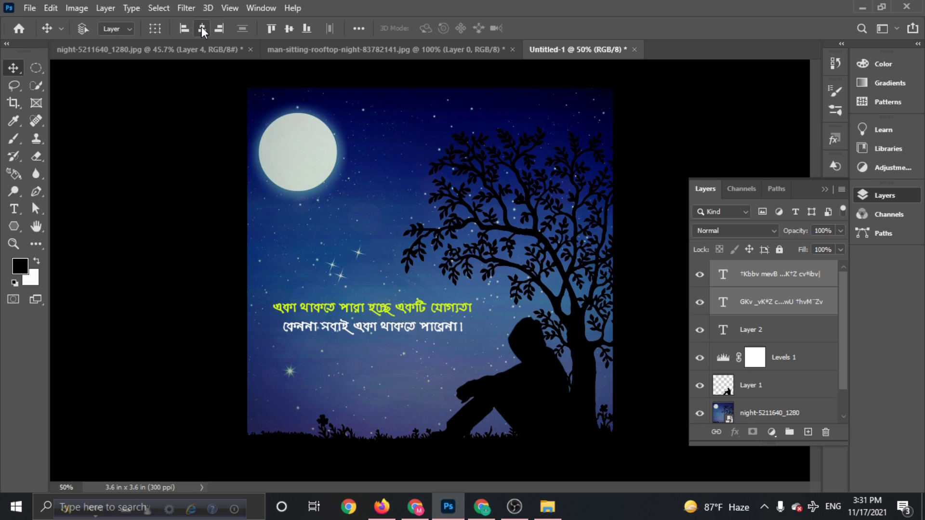
left_click_drag(359, 325, 359, 330)
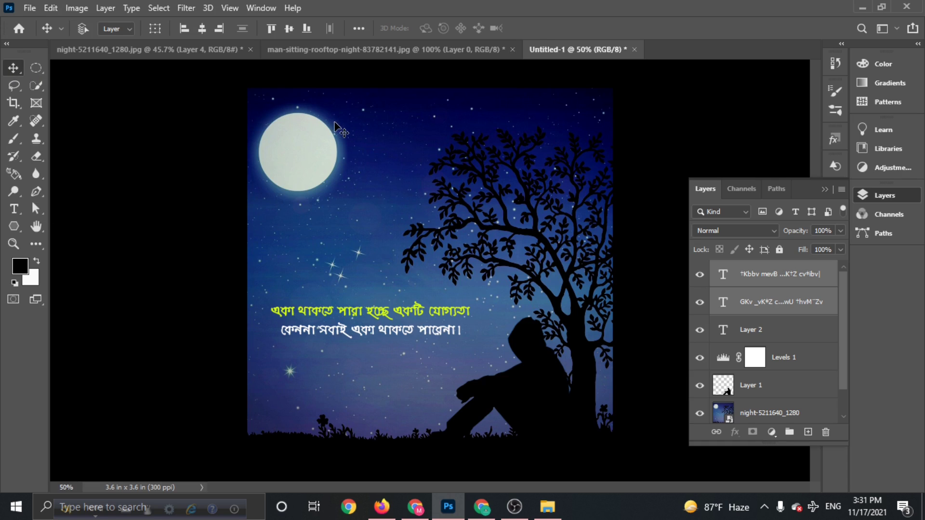
Collapse the Layers panel into the dock to reveal the full composite.
left_click(824, 189)
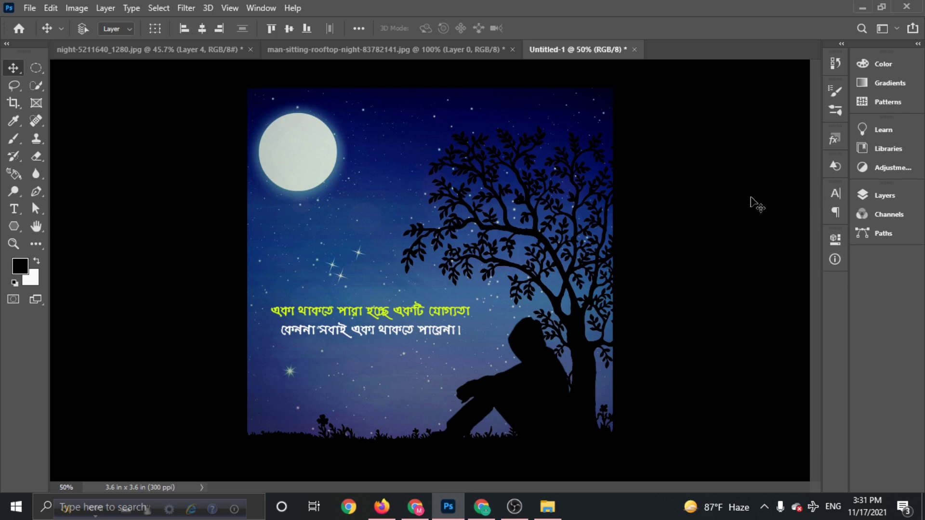